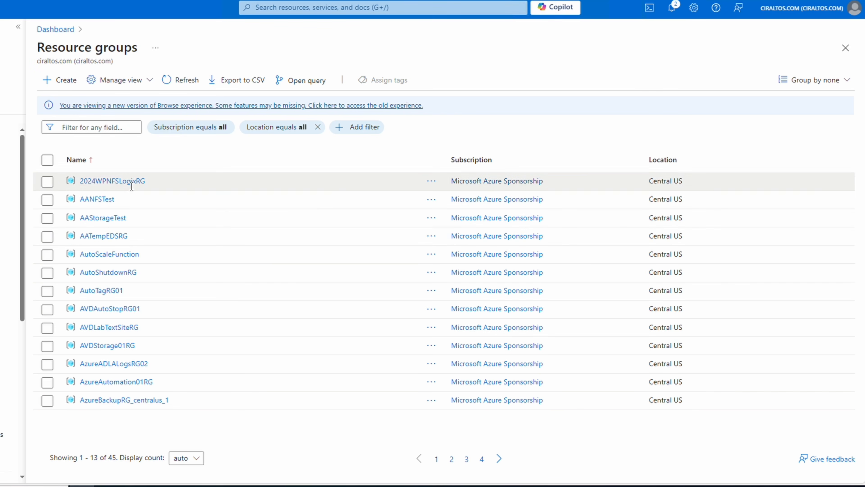
- Add a Read-only lock named ReadOnly with the note "Read only lock" to the AANFSTest resource group
click(102, 199)
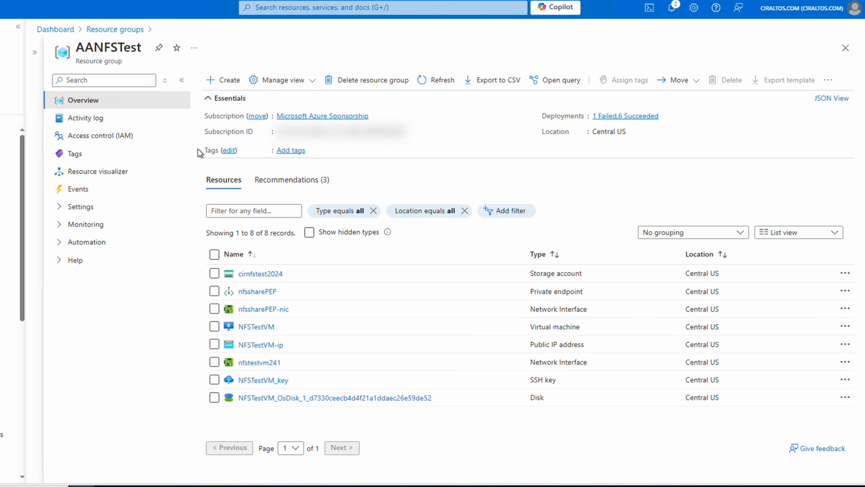
click(82, 207)
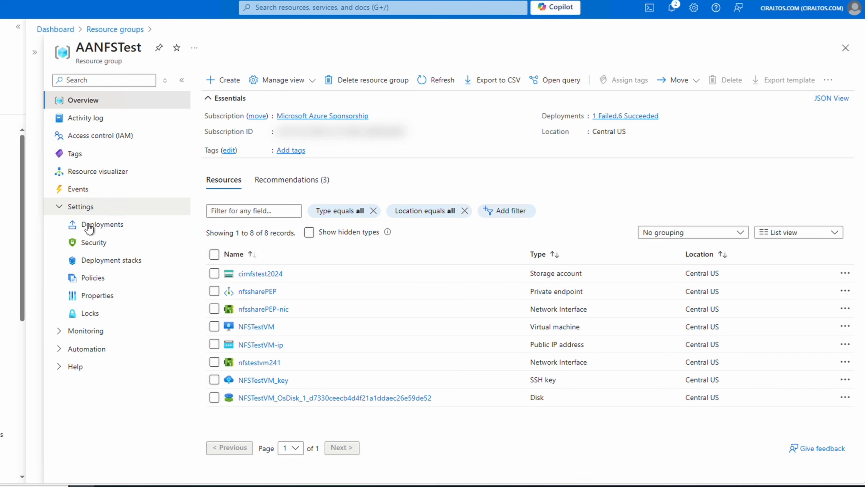
click(89, 313)
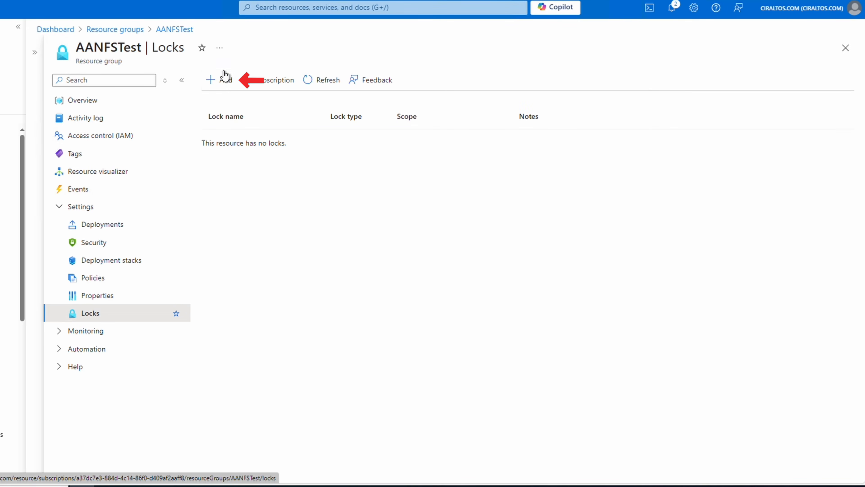
click(224, 81)
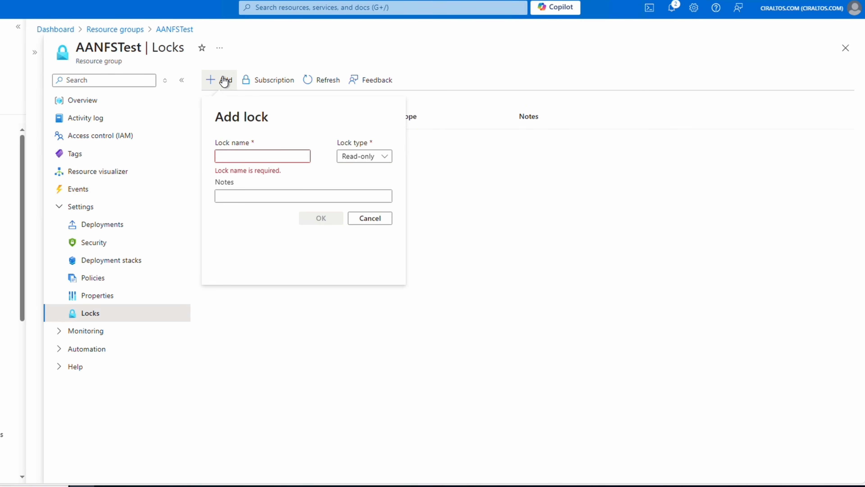
click(243, 156)
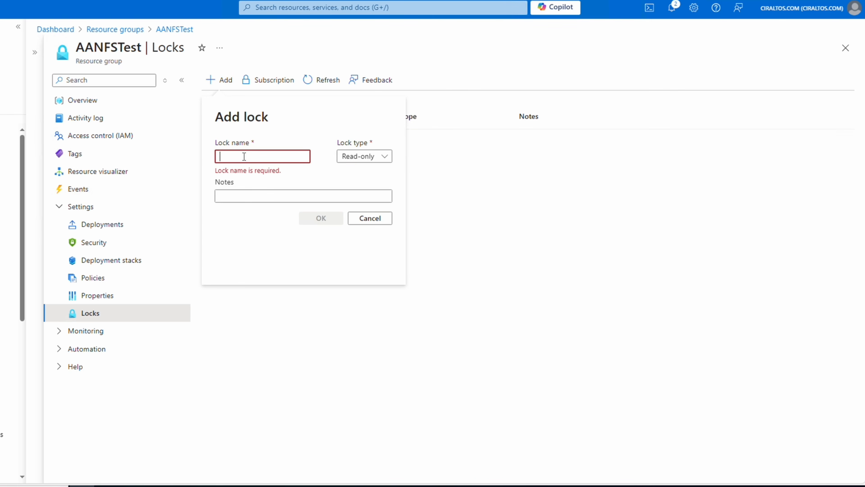
text(ReadOnly)
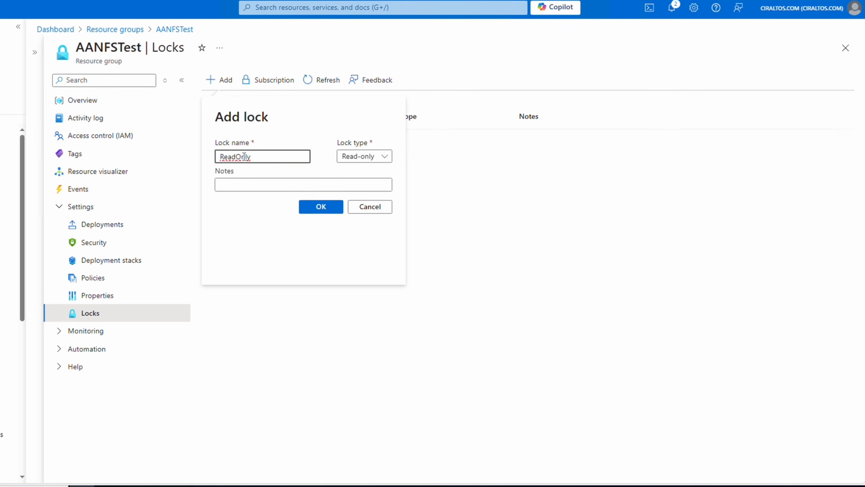
click(245, 185)
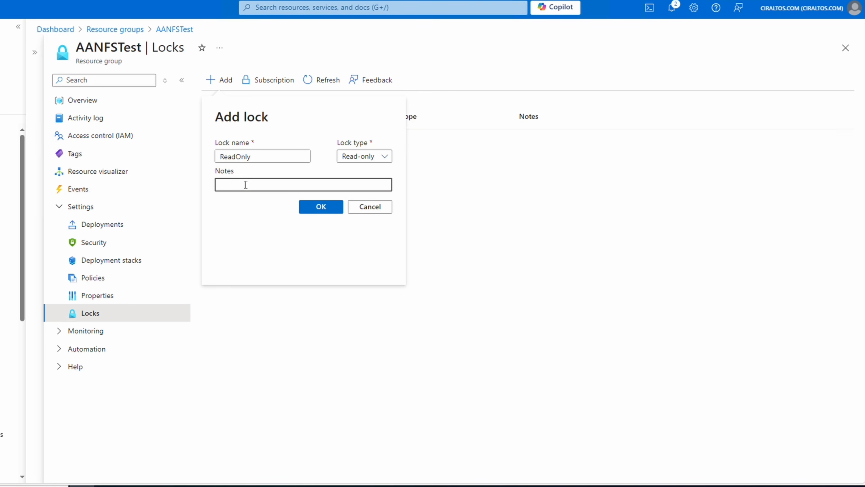
text(Read only lock)
click(339, 211)
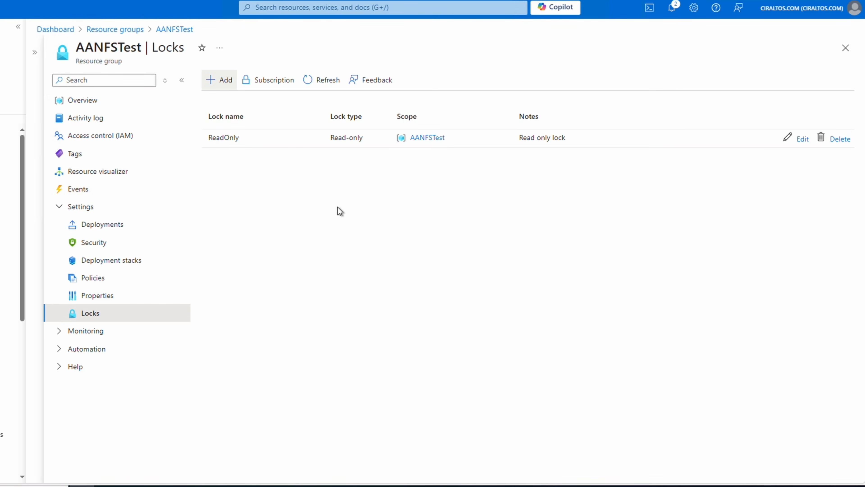
- Try to start the NFSTestVM virtual machine from the AANFSTest resource group
click(104, 101)
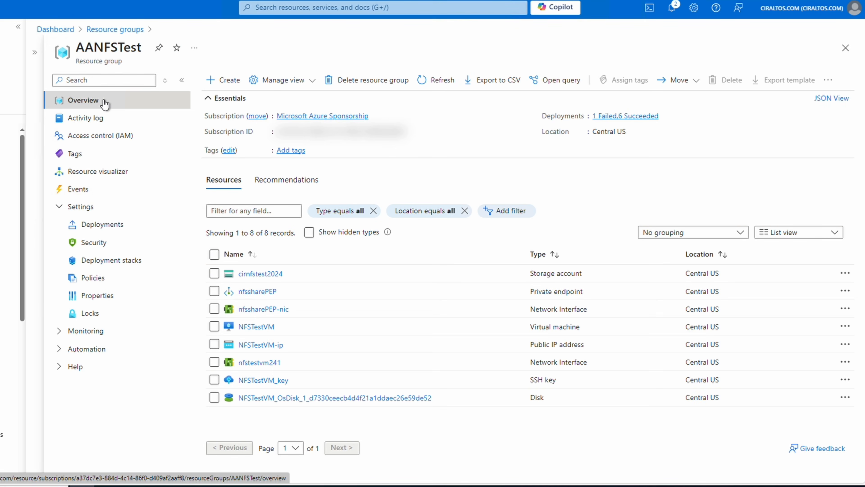
click(259, 326)
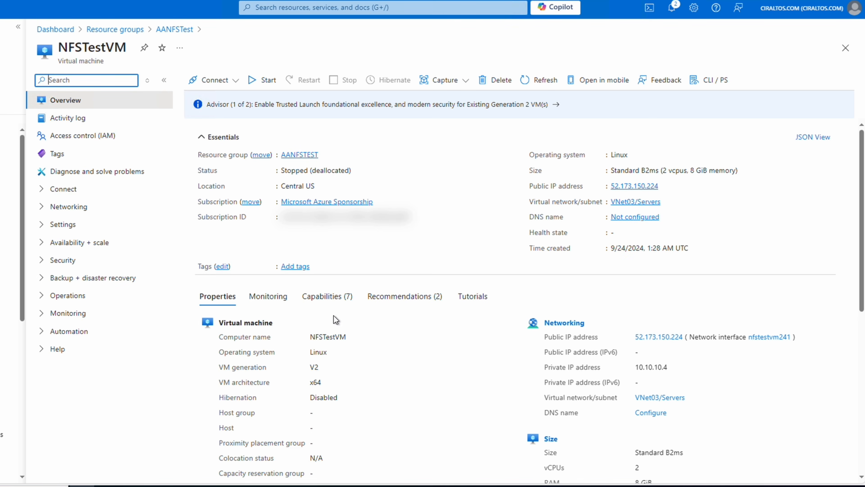
click(252, 85)
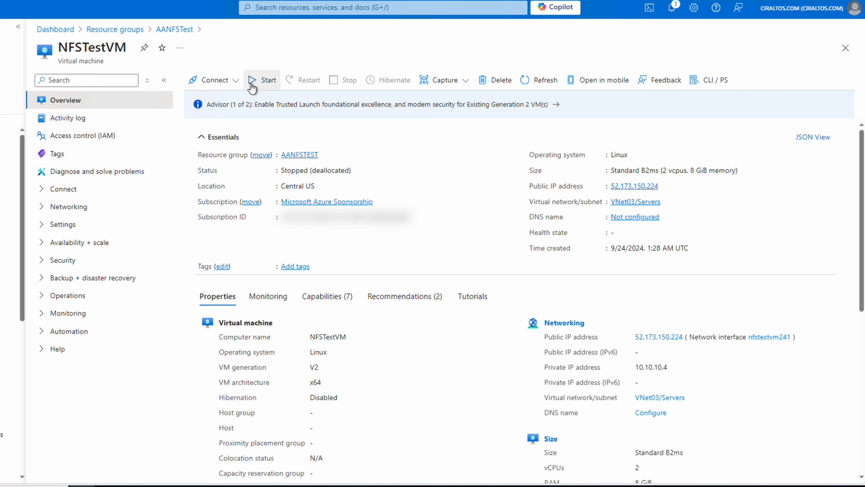
- Add a Delete-type lock named Delete Lock with the note "Delete Lock" to the NFSTestVM virtual machine
click(63, 225)
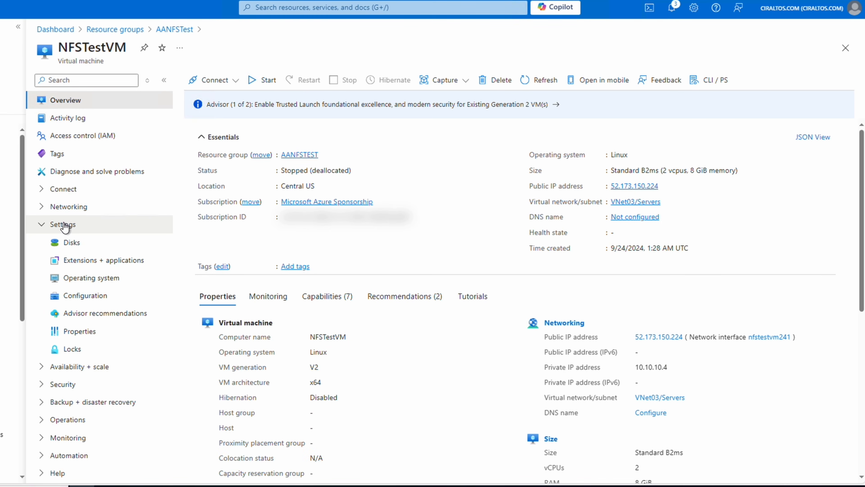
click(78, 351)
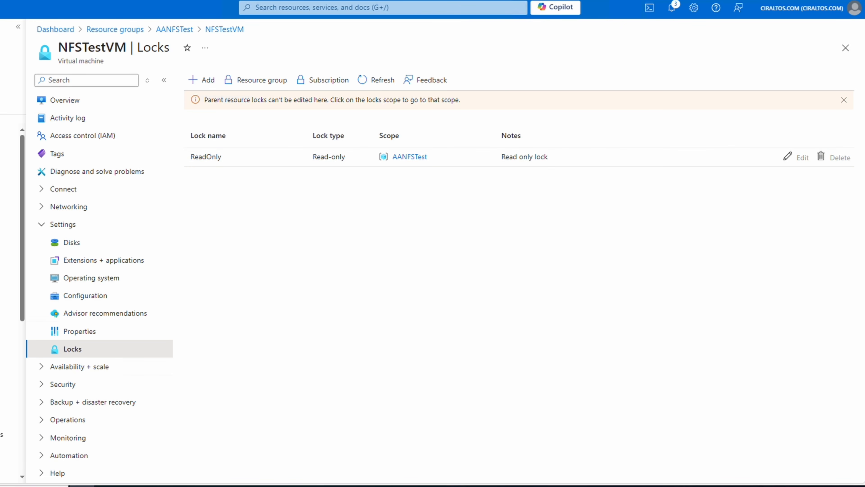
click(208, 81)
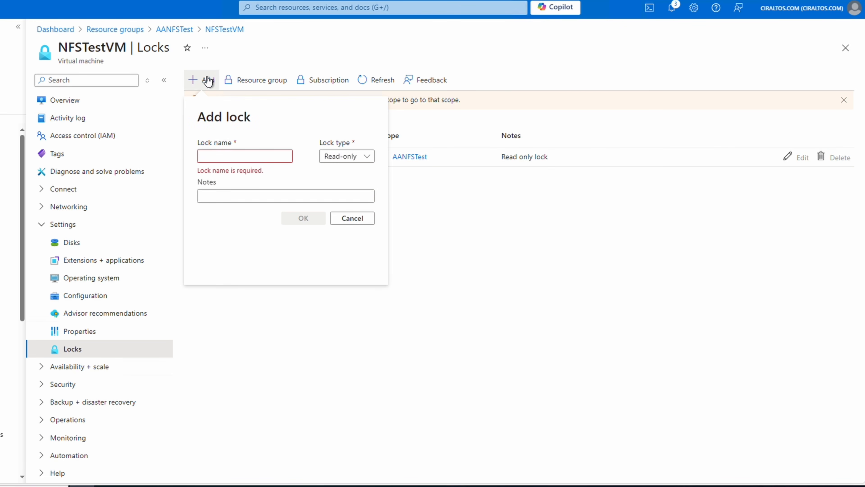
click(244, 156)
text(Delete Lock)
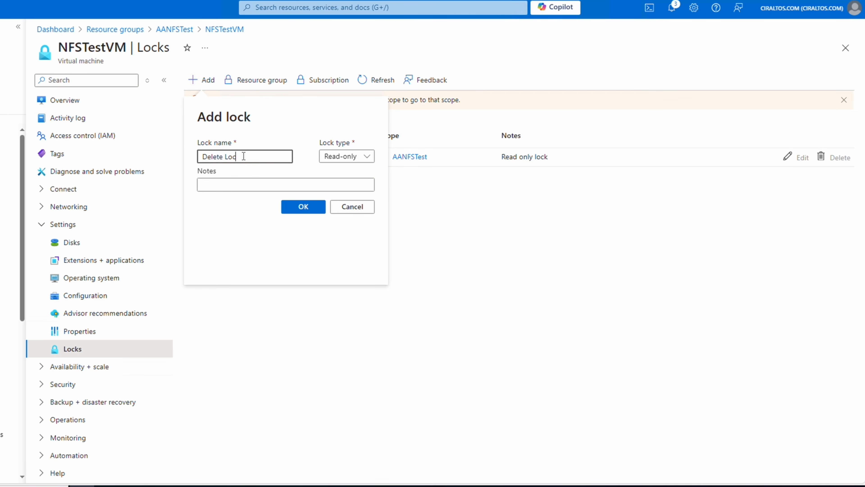
click(372, 160)
click(350, 194)
click(333, 184)
text(Delete Lock)
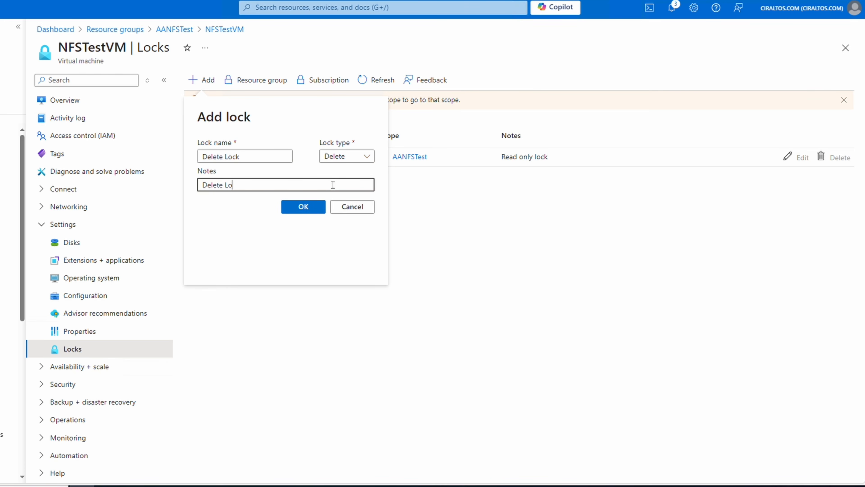
click(307, 206)
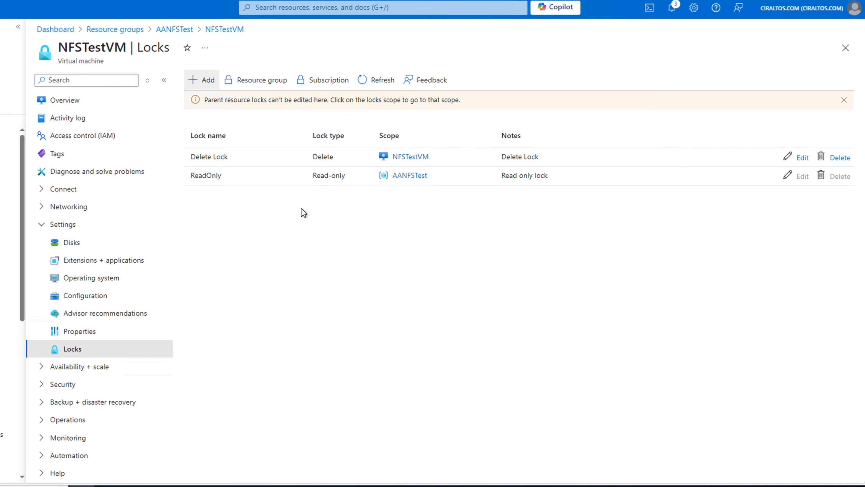
- Delete the ReadOnly lock from the AANFSTest resource group
click(85, 107)
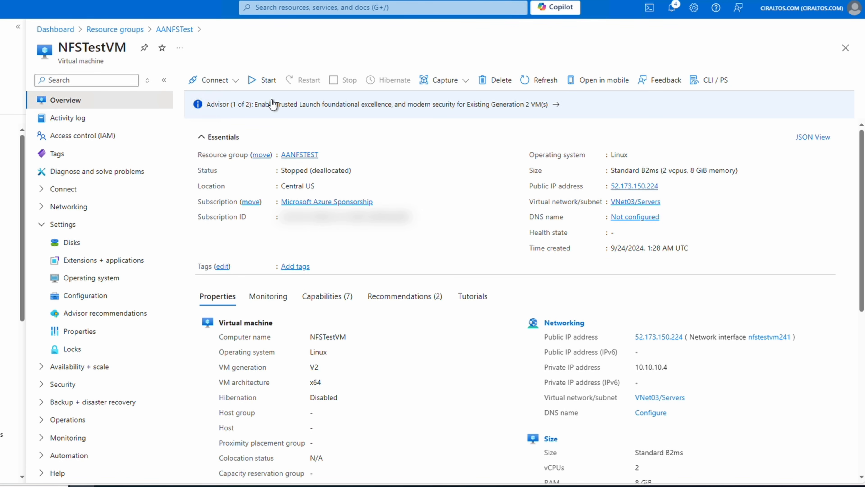
click(299, 155)
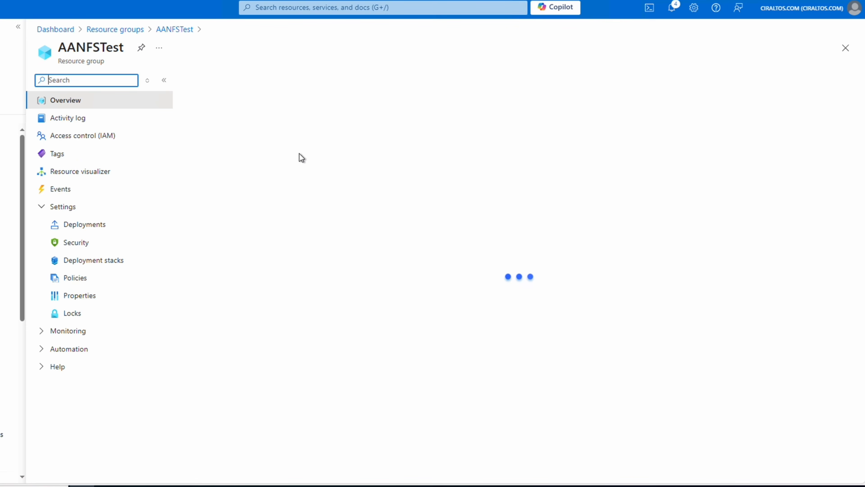
click(97, 314)
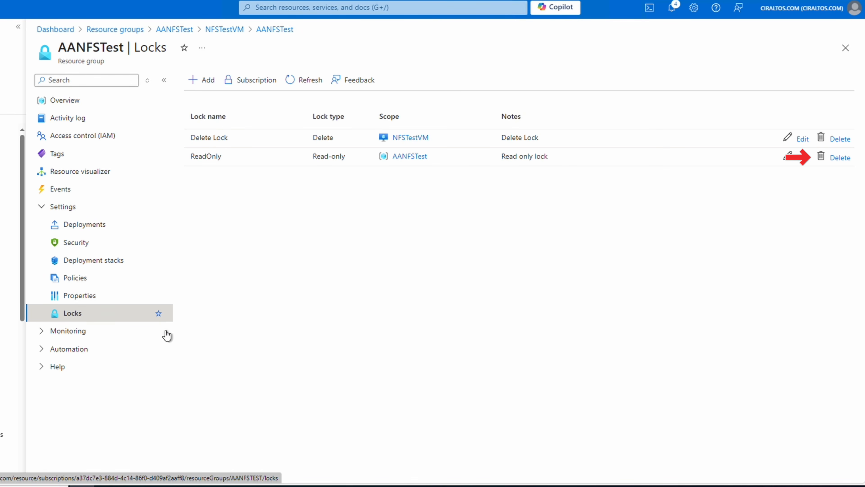
click(840, 158)
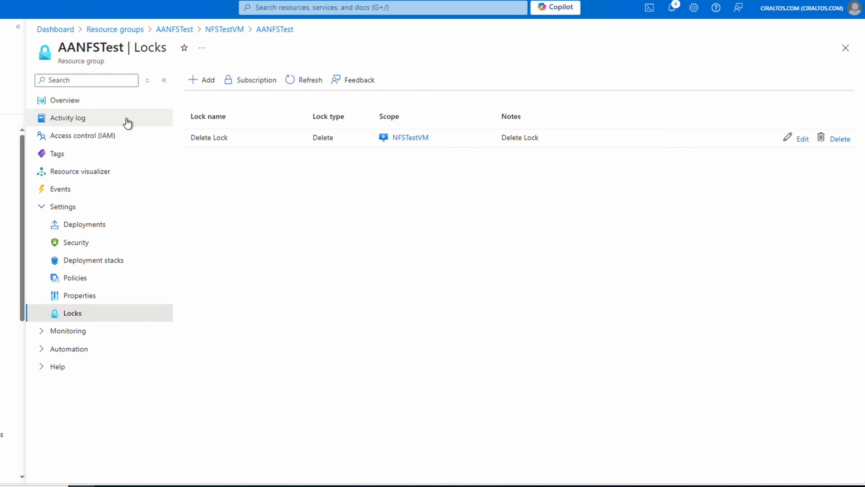
- Review the locks that apply to the NFSTestVM virtual machine
click(93, 105)
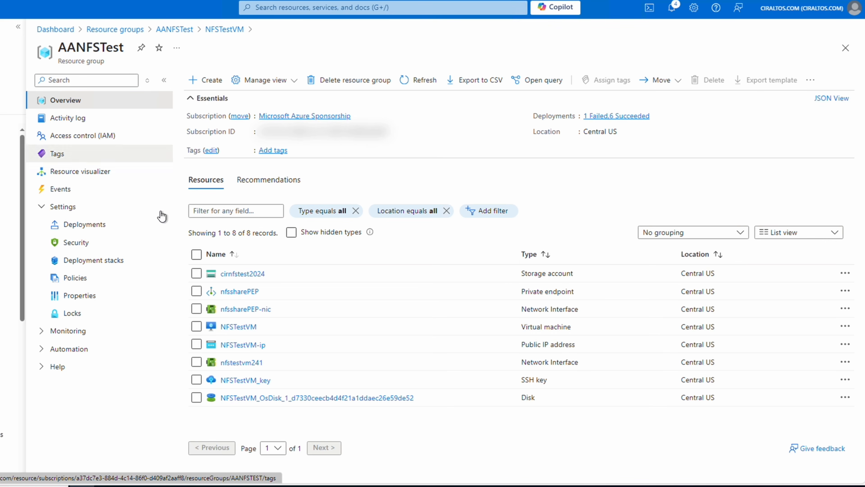
click(240, 326)
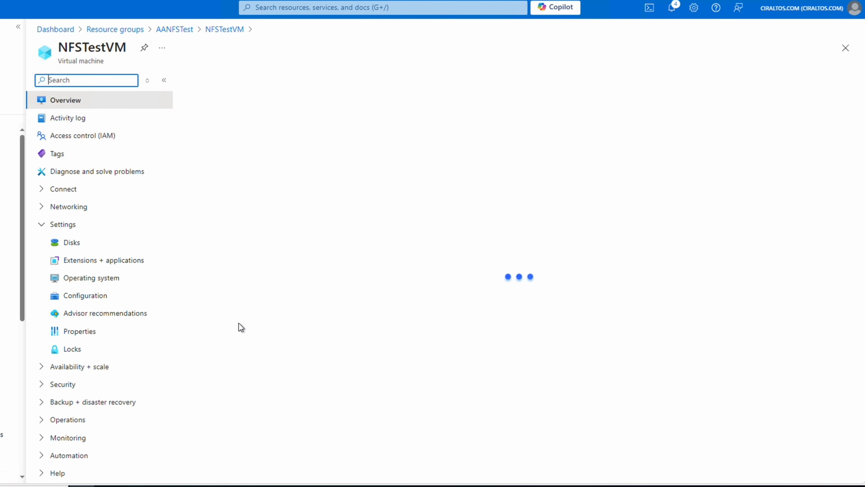
click(74, 349)
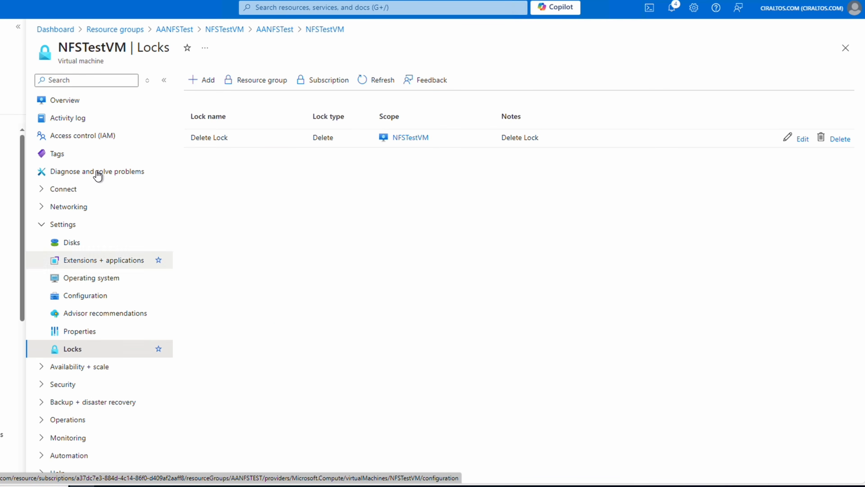
- Start the NFSTestVM virtual machine and refresh its overview
click(98, 107)
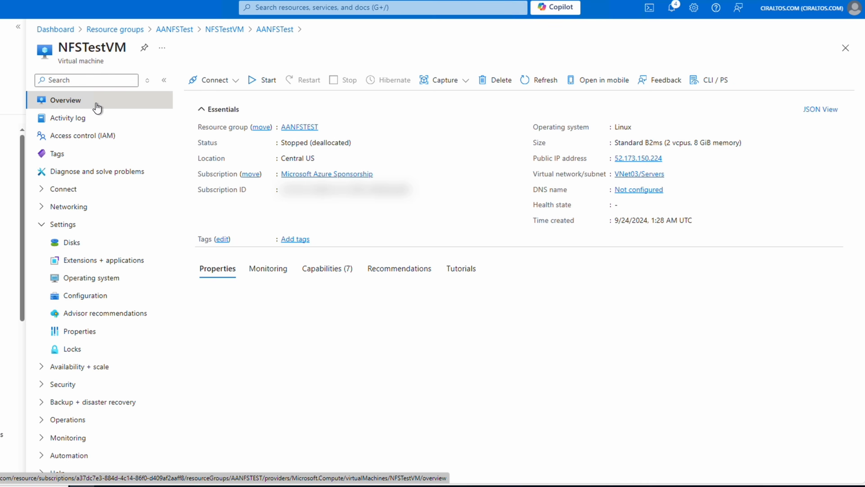
click(260, 81)
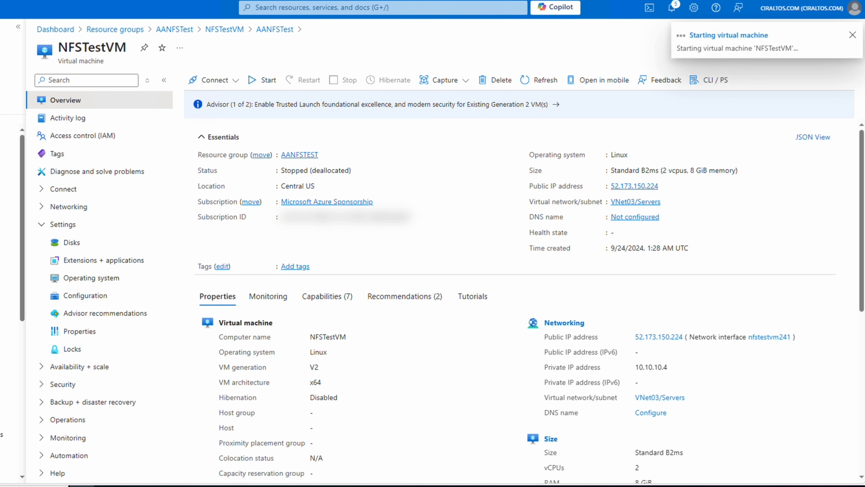
scroll(518, 361, down, 1)
click(545, 81)
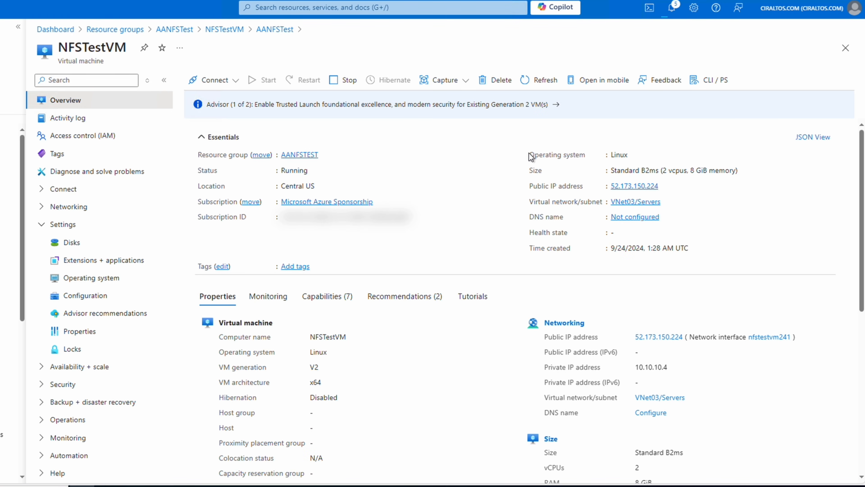
- Try to force delete NFSTestVM together with its OS disk, network interface and public IP address
click(500, 82)
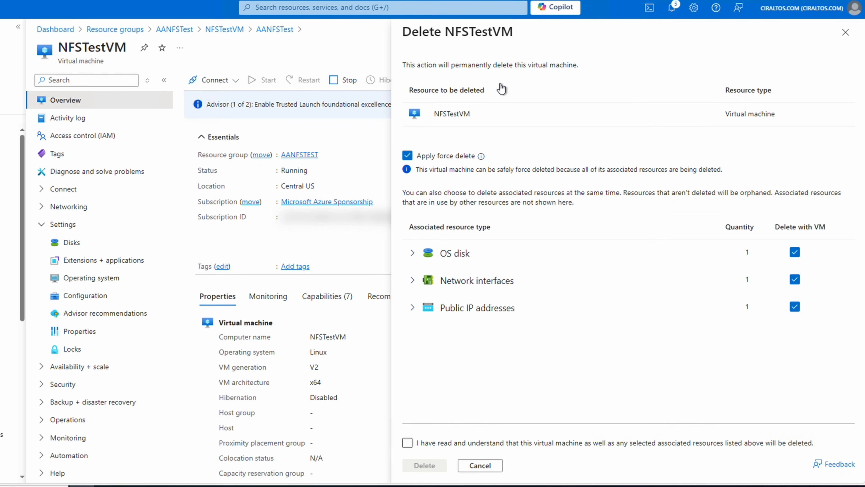
click(414, 444)
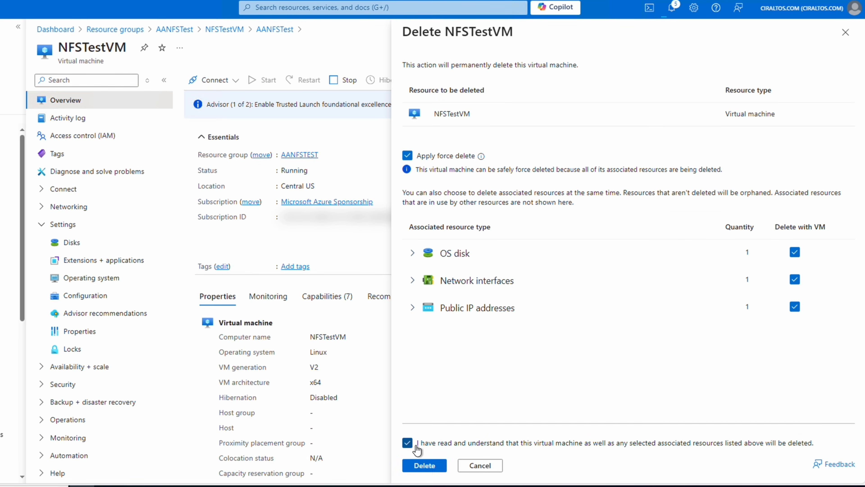
click(424, 466)
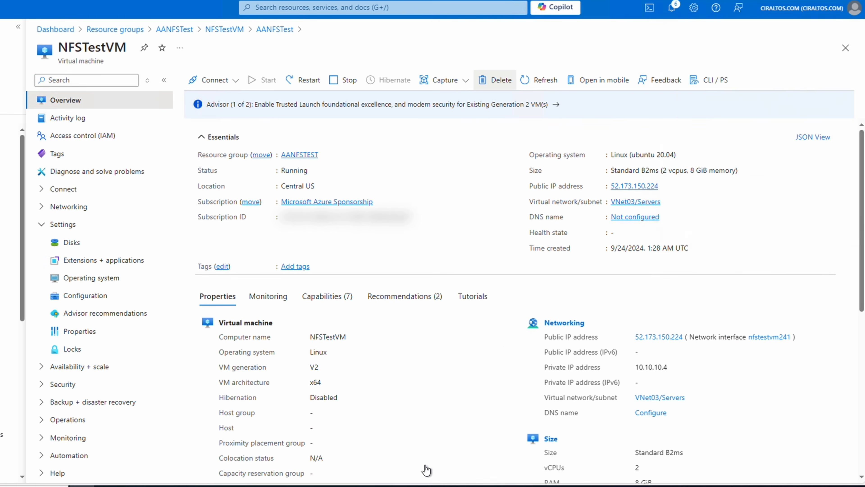
- Check the locks on the AANFSTest resource group and try to delete the group with force delete applied, confirming with its name
click(290, 154)
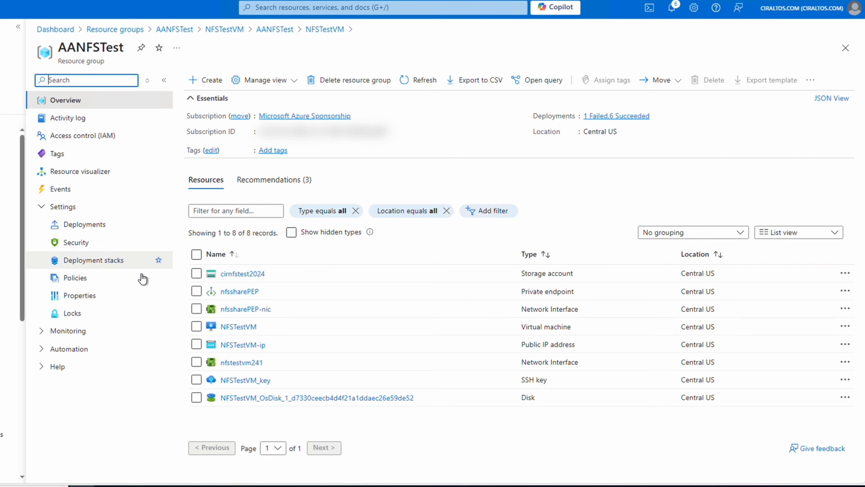
click(84, 313)
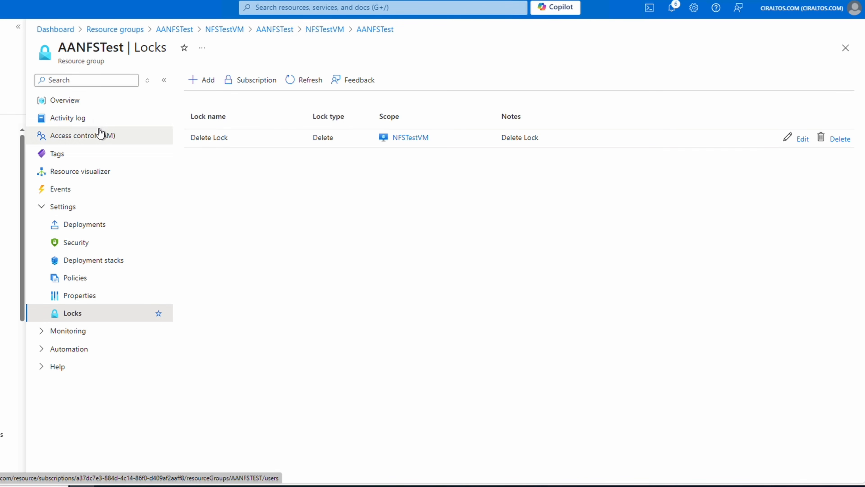
click(143, 101)
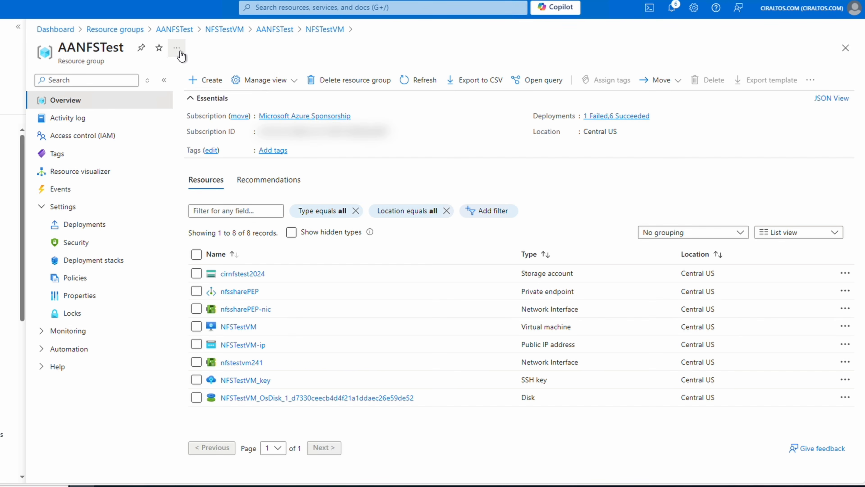
click(176, 47)
click(185, 62)
click(340, 80)
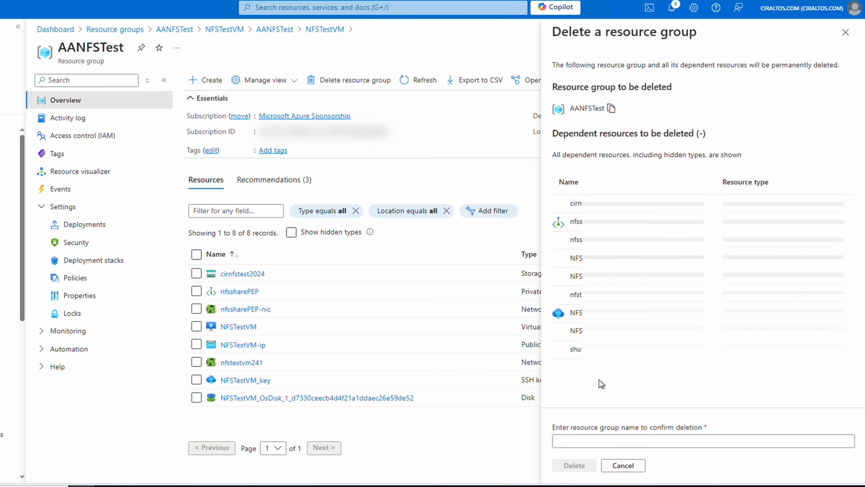
click(557, 408)
click(578, 441)
text(AANFSTest)
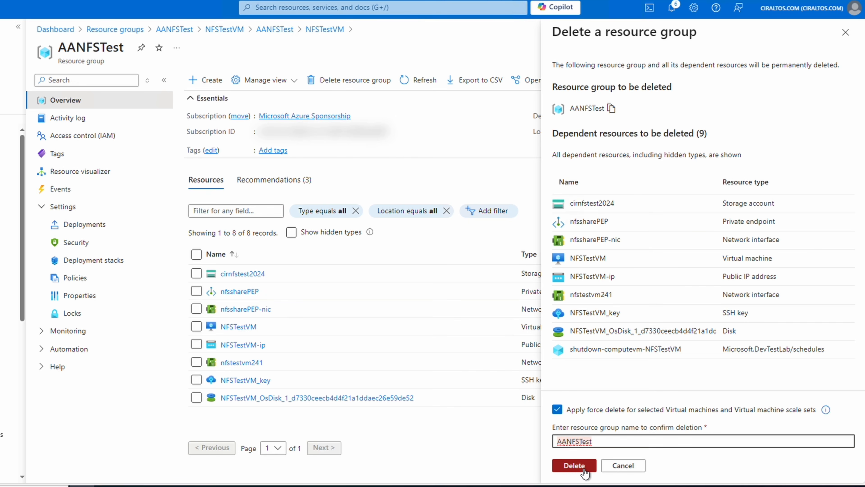
click(584, 468)
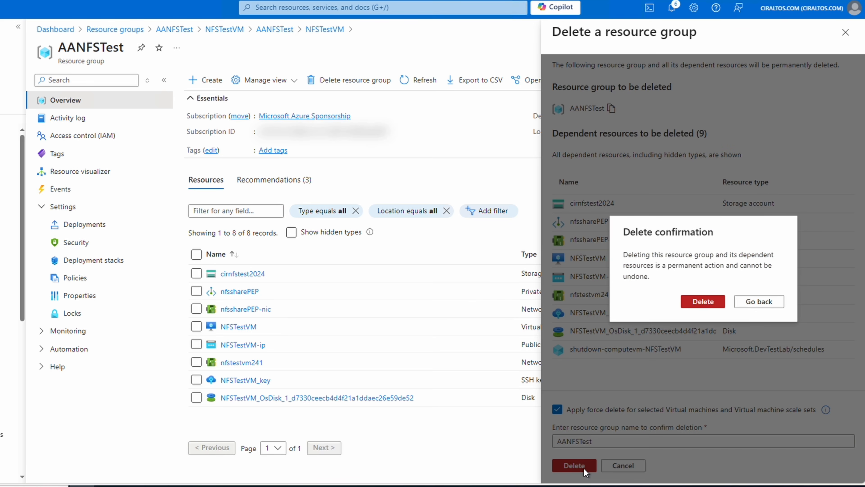
click(703, 302)
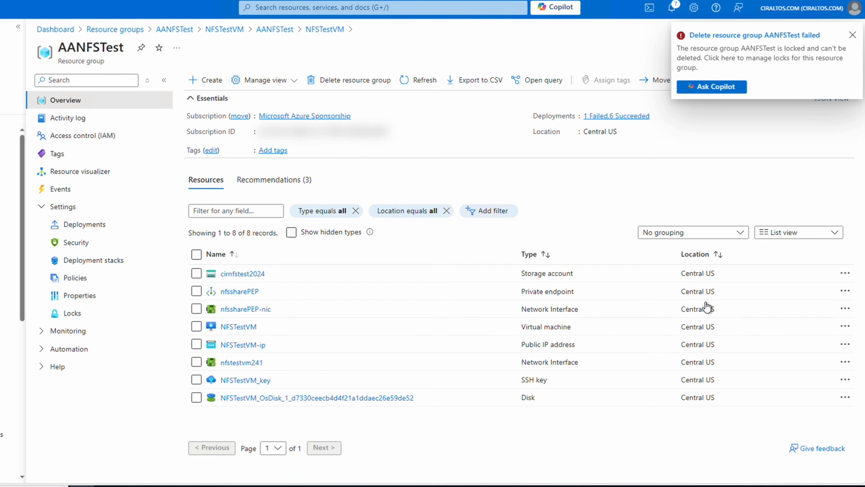